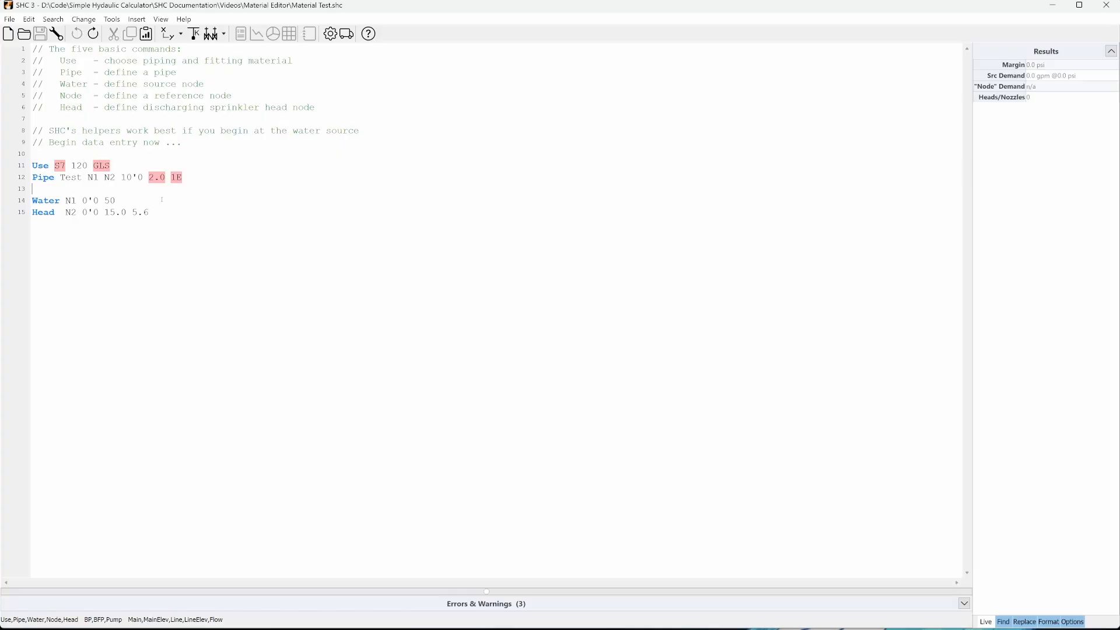
Step: Open the Material Editor and expand the list of pipe materials
left_click(110, 19)
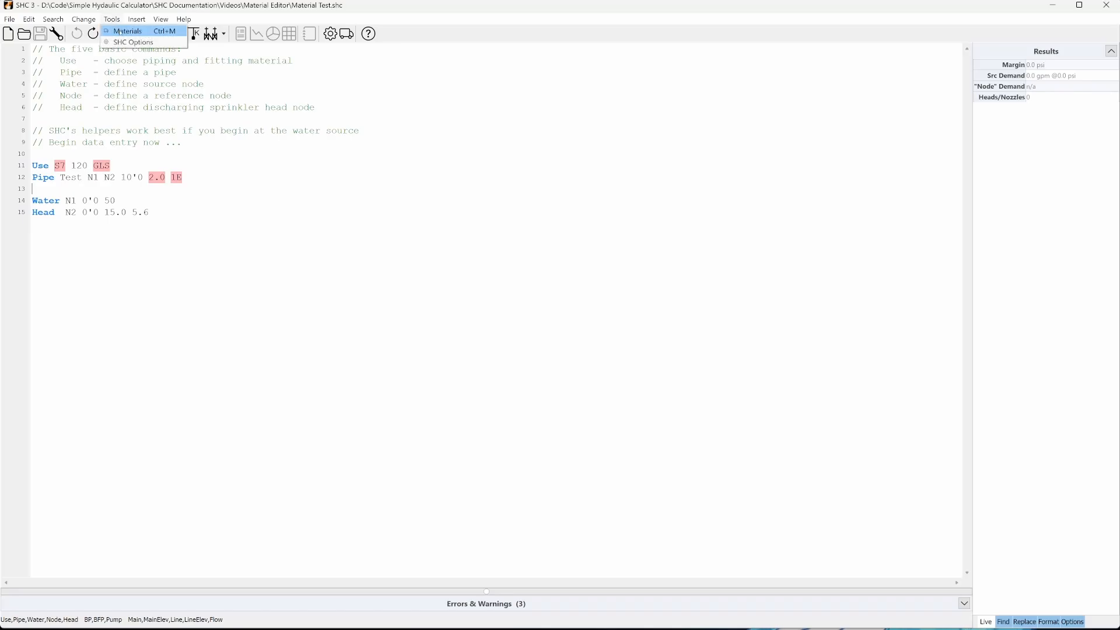
left_click(224, 59)
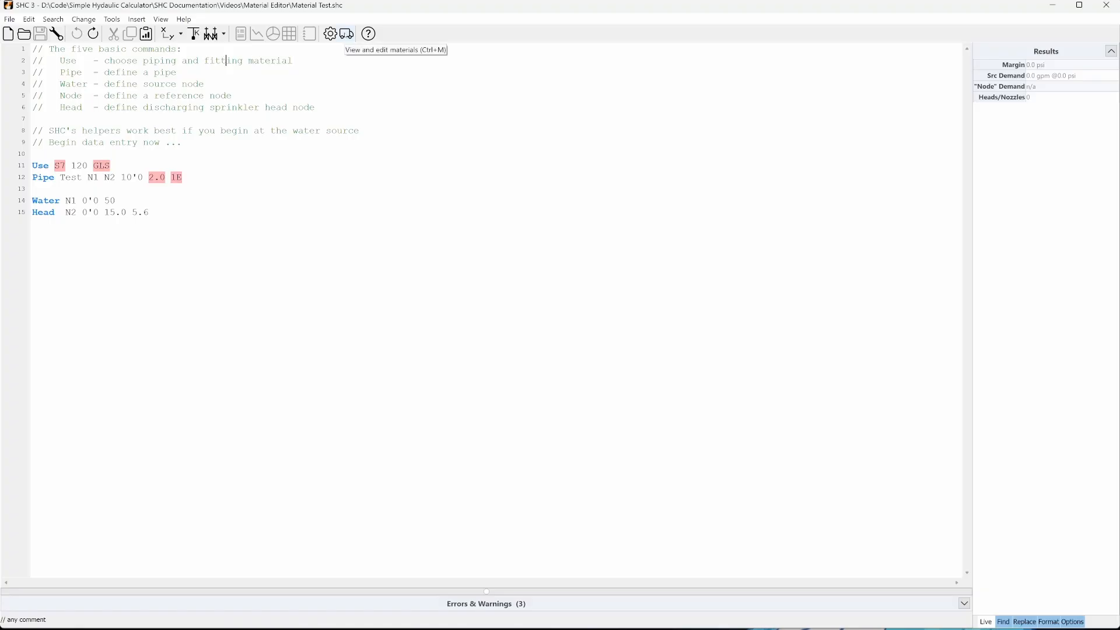
left_click(346, 34)
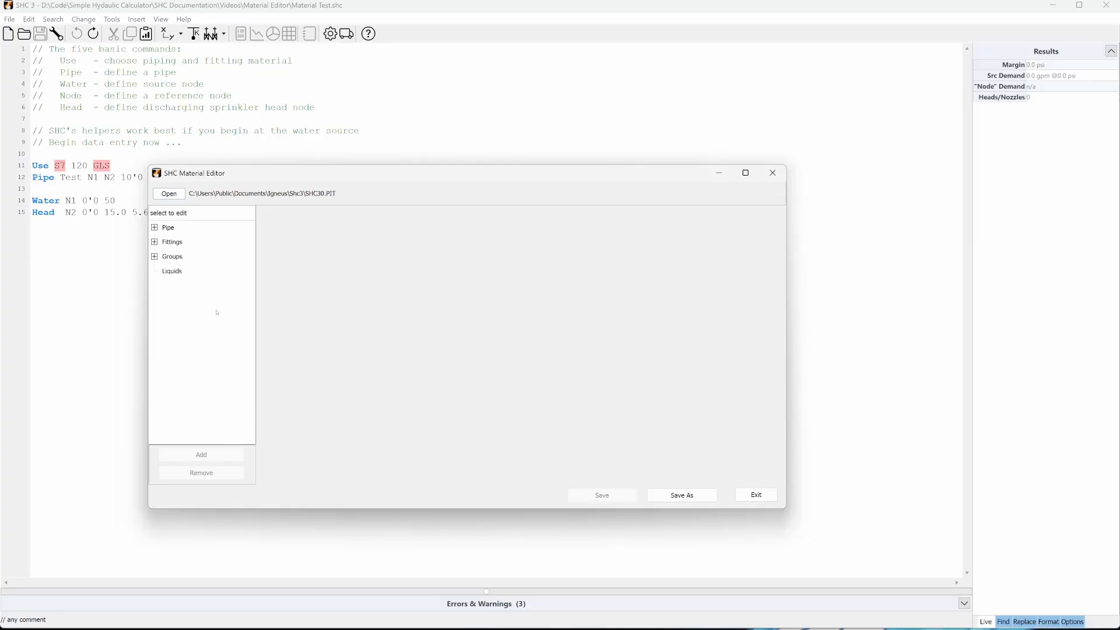
double_click(167, 229)
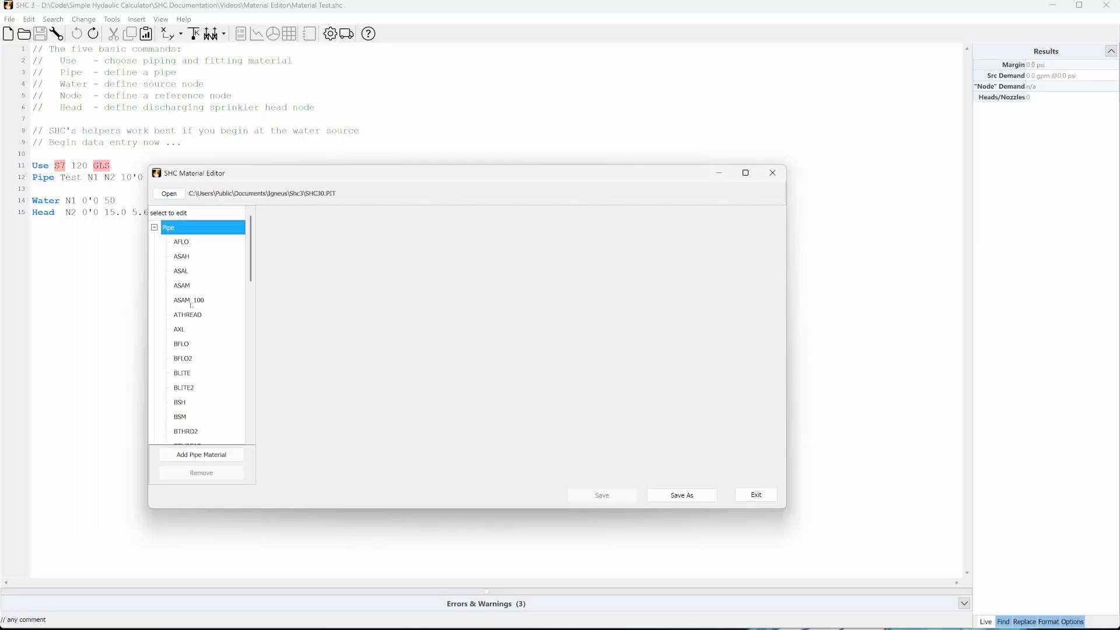
Step: Create a pipe material with the code S7, not copied from any existing one, and describe it as "Sch 7 Steel"
left_click(214, 456)
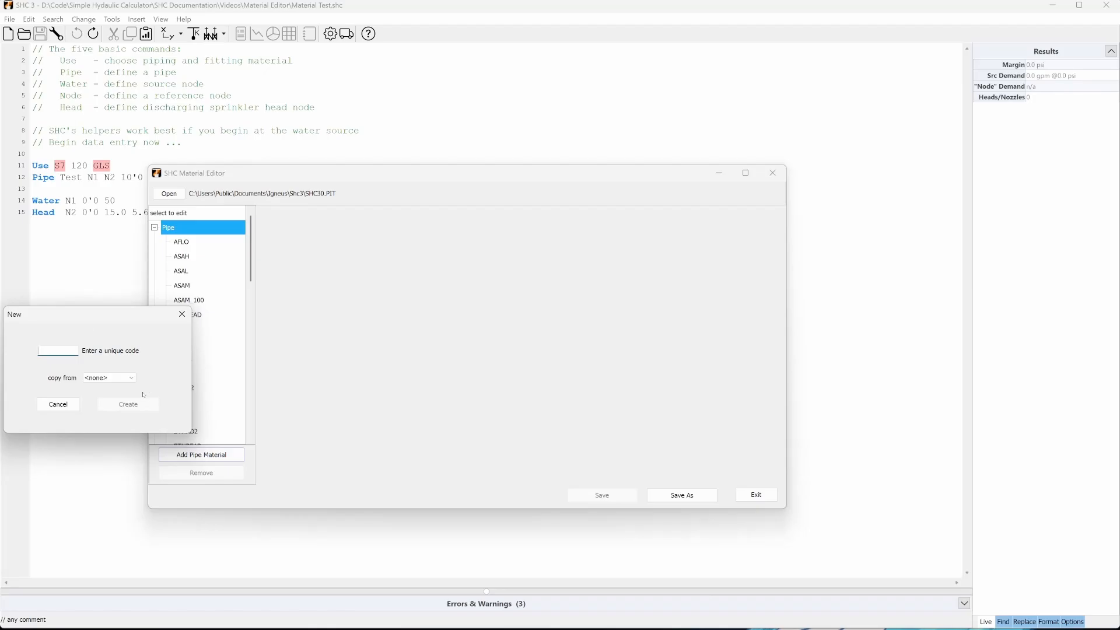
type("s10")
key("BackSpace")
type("7")
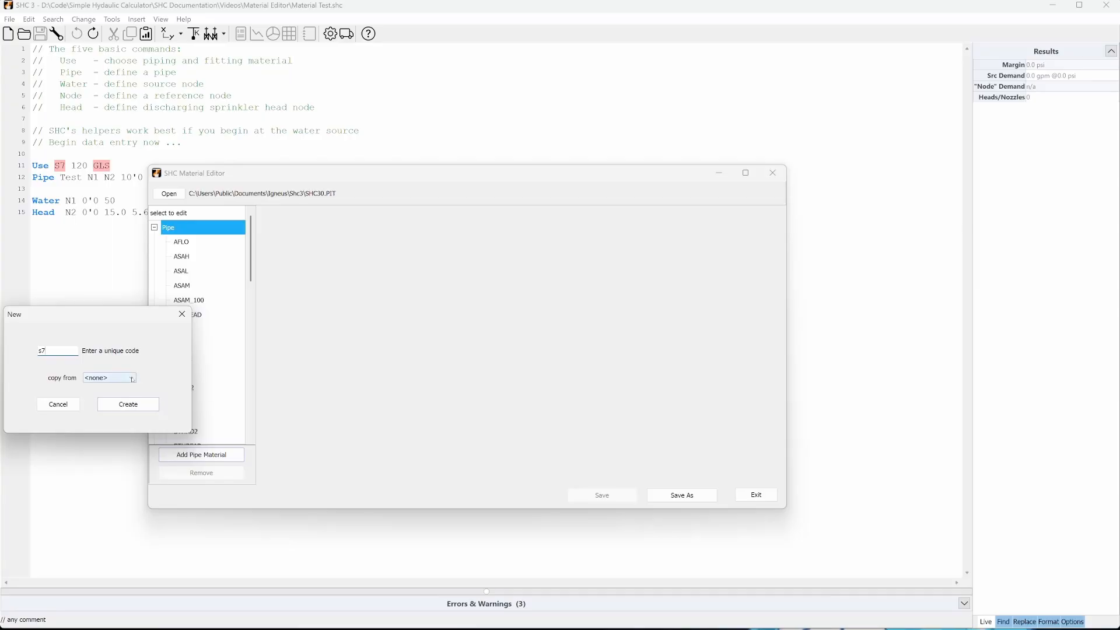
left_click(132, 379)
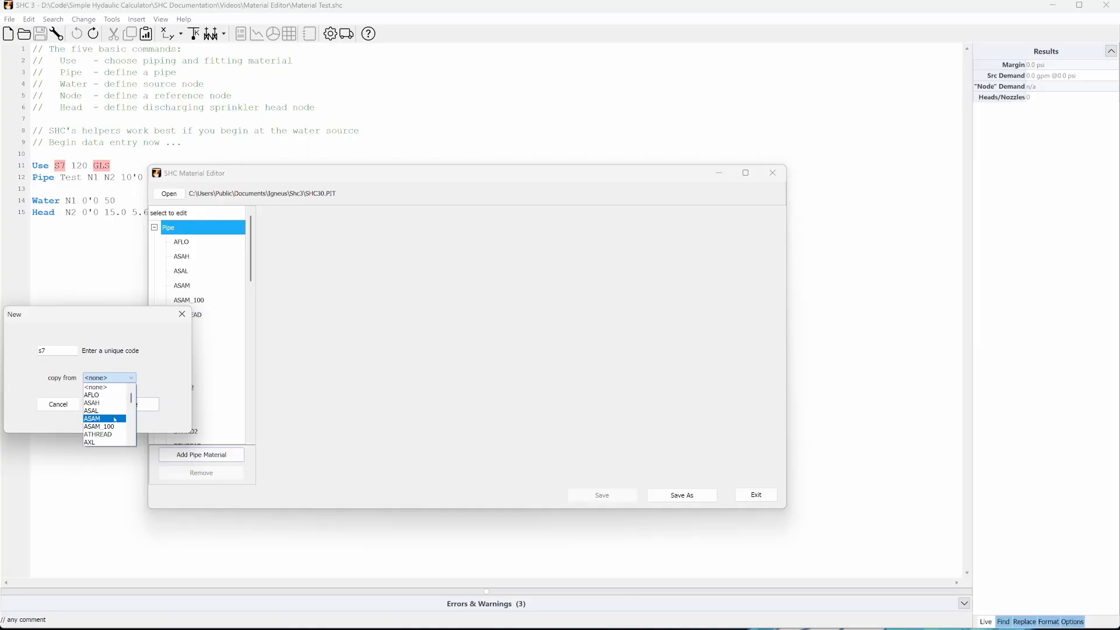
left_click(130, 378)
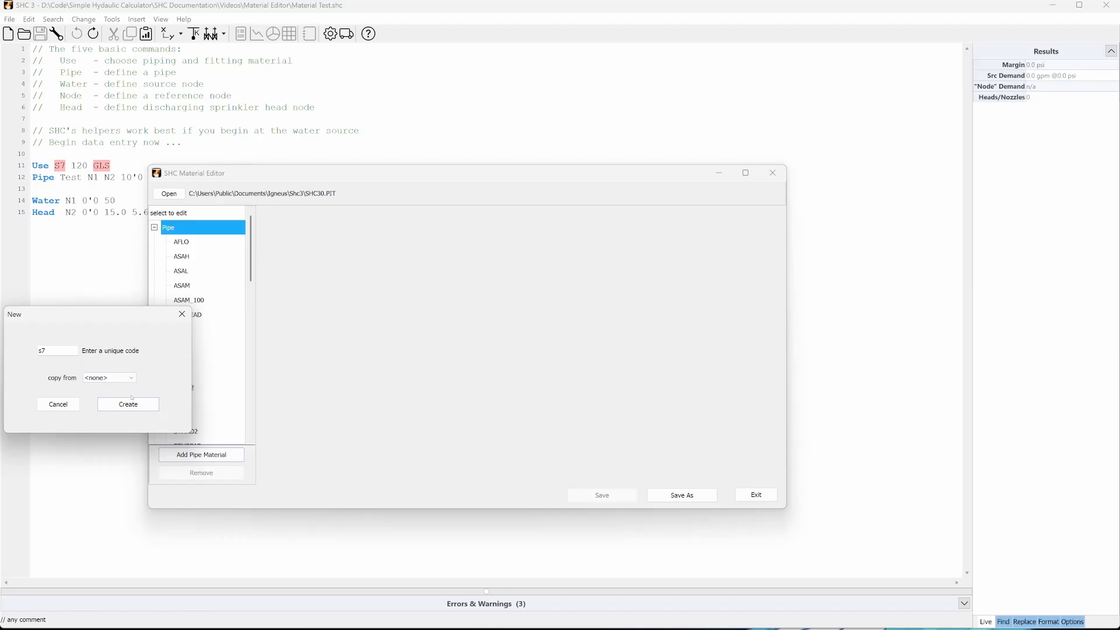
left_click(128, 404)
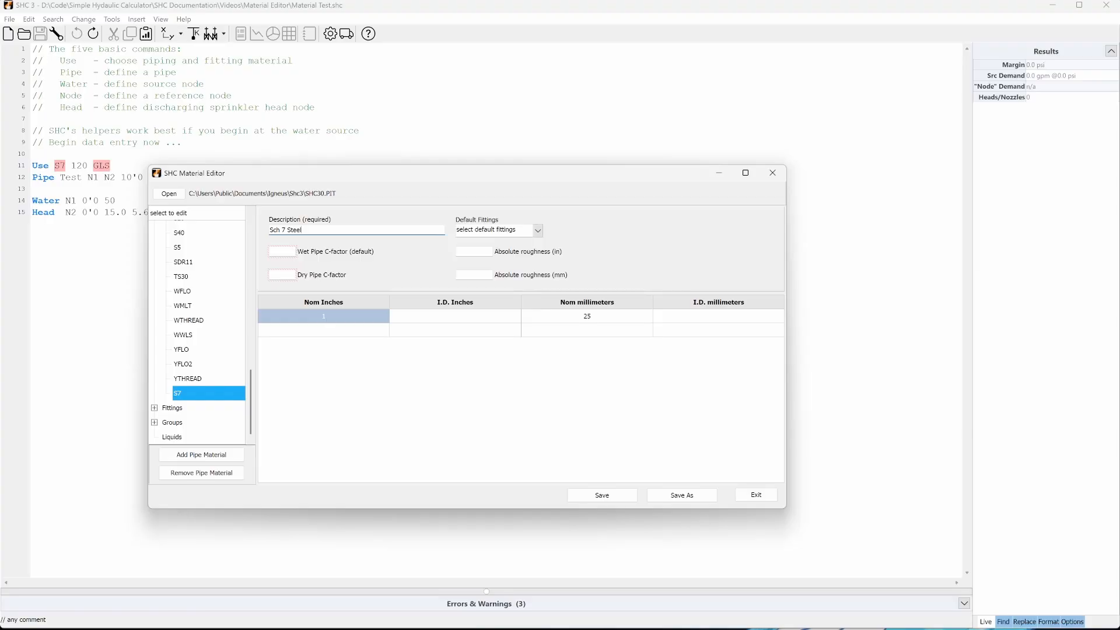
Step: Set S7's default fittings to NFPA, its wet pipe C-factor to 120 and its absolute roughness to 0.004 in
left_click(538, 231)
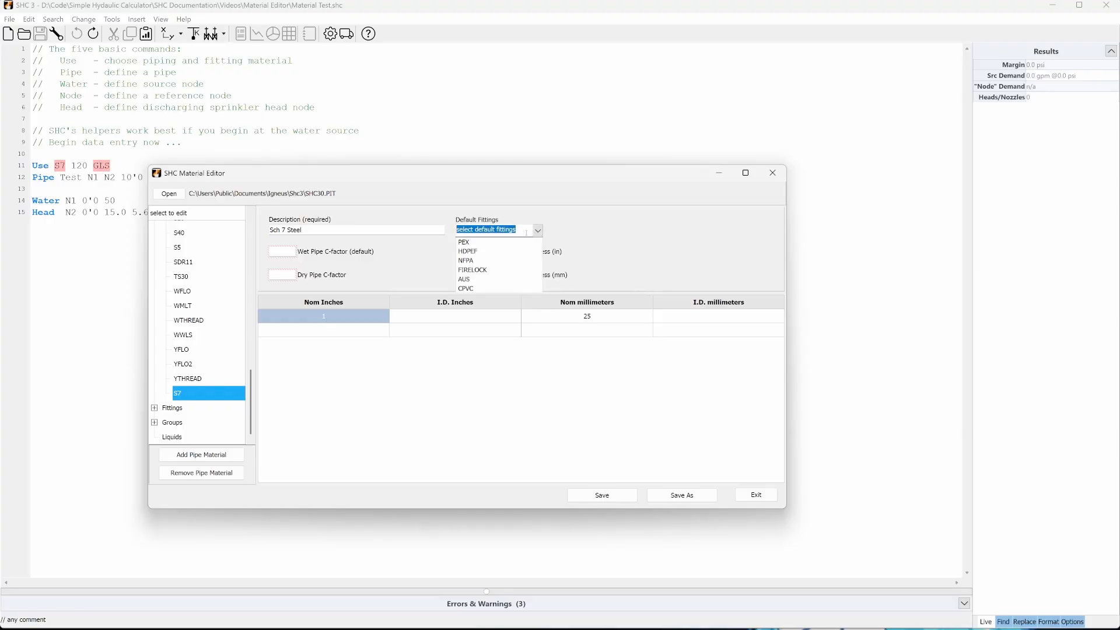
left_click(468, 261)
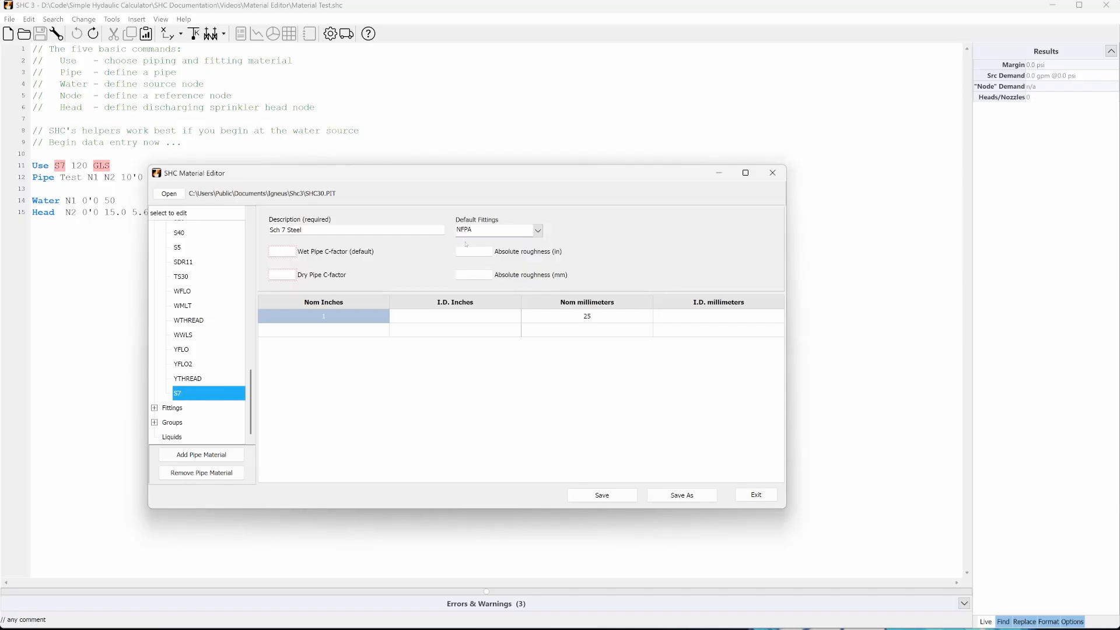
left_click(281, 252)
type("120")
left_click(469, 250)
type("0.004")
Step: Enter S7's first two sizes: nominal 1.5 in with 1.74 in inside diameter, and nominal 2 in with 2.215 in
left_click(358, 316)
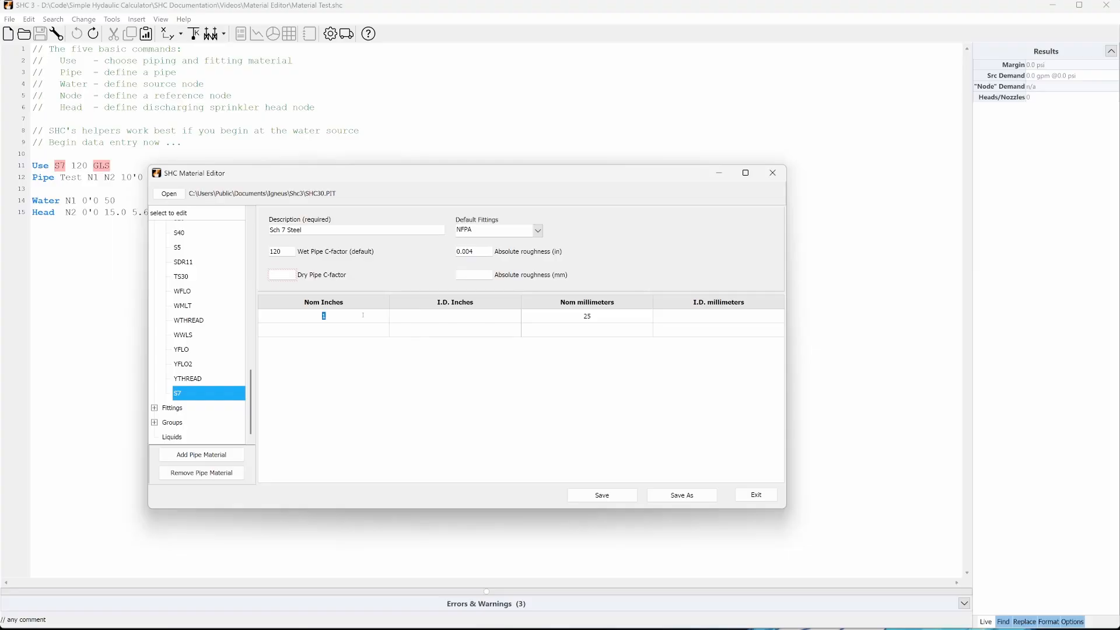
type("1.5")
key("Tab")
type("1.74")
key("Tab")
key("Tab")
key("Tab")
type("2")
key("Tab")
type("2.215")
Step: Add S7 sizes of nominal 2.5 in with 2.707 in inside diameter, and nominal 3 in with 3.316 in
key("Tab")
key("Tab")
key("Tab")
type("2.5")
key("Tab")
type("2.707")
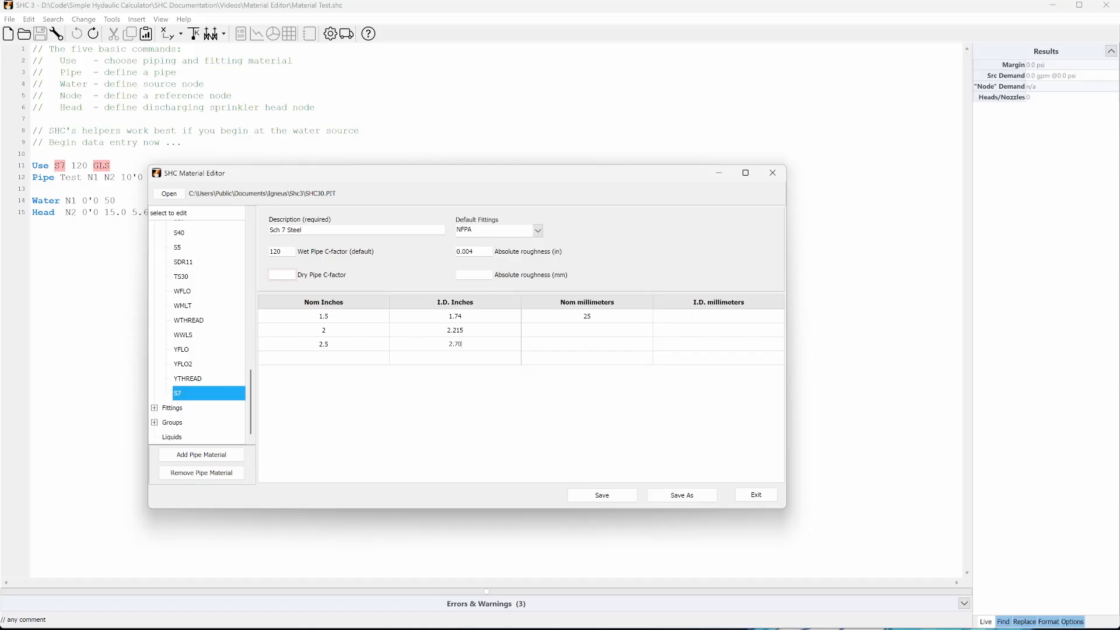
key("Tab")
key("Tab")
key("Tab")
type("3")
key("Tab")
type("3.316")
Step: Add S7's nominal 4 in size with 4.308 in inside diameter, and save the materials file and close the Material Editor
key("Tab")
key("Tab")
key("Tab")
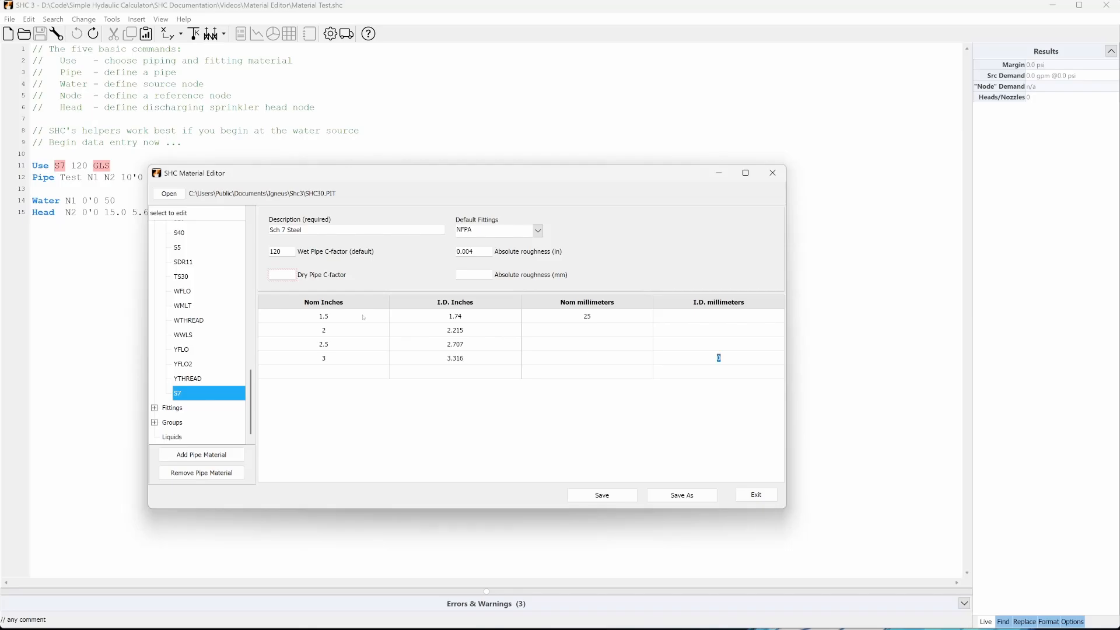
type("4")
key("Tab")
type("4.30")
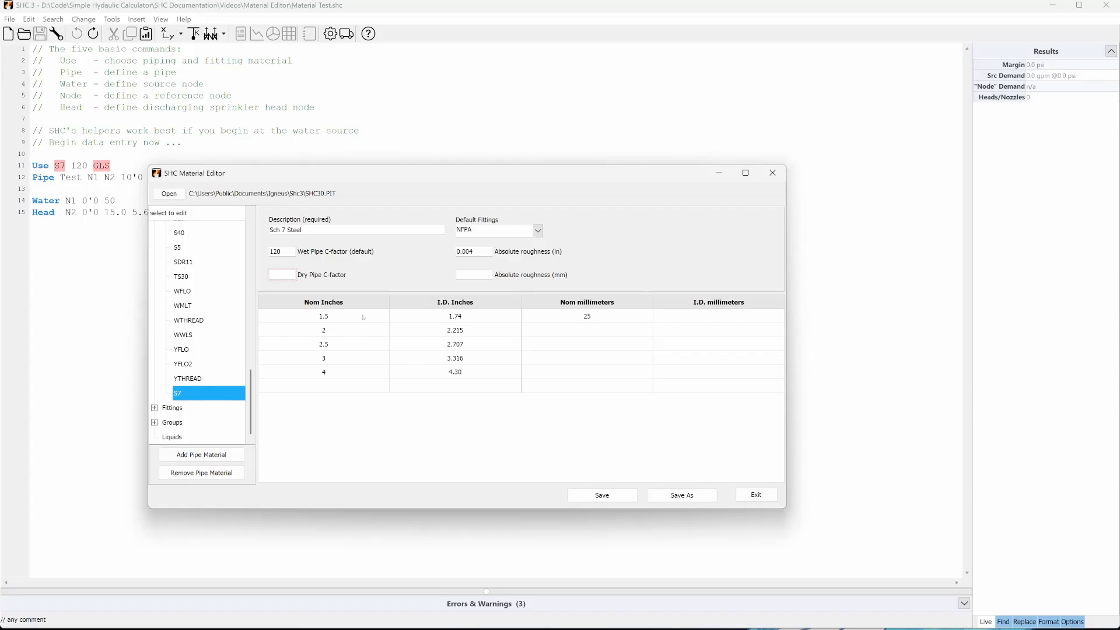
type("8")
left_click(602, 494)
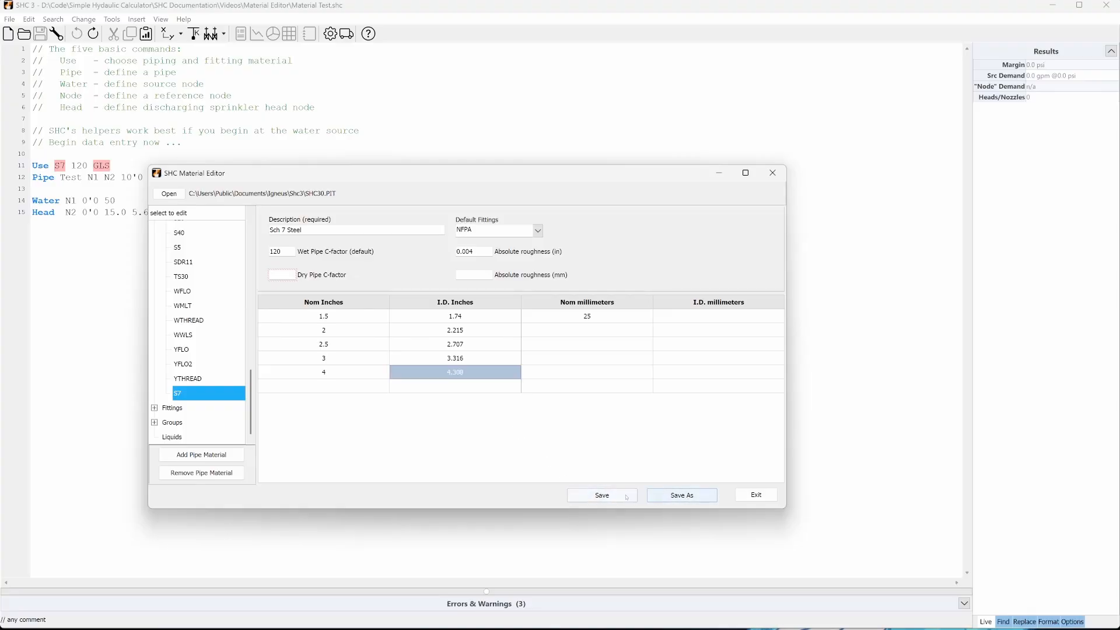
left_click(759, 494)
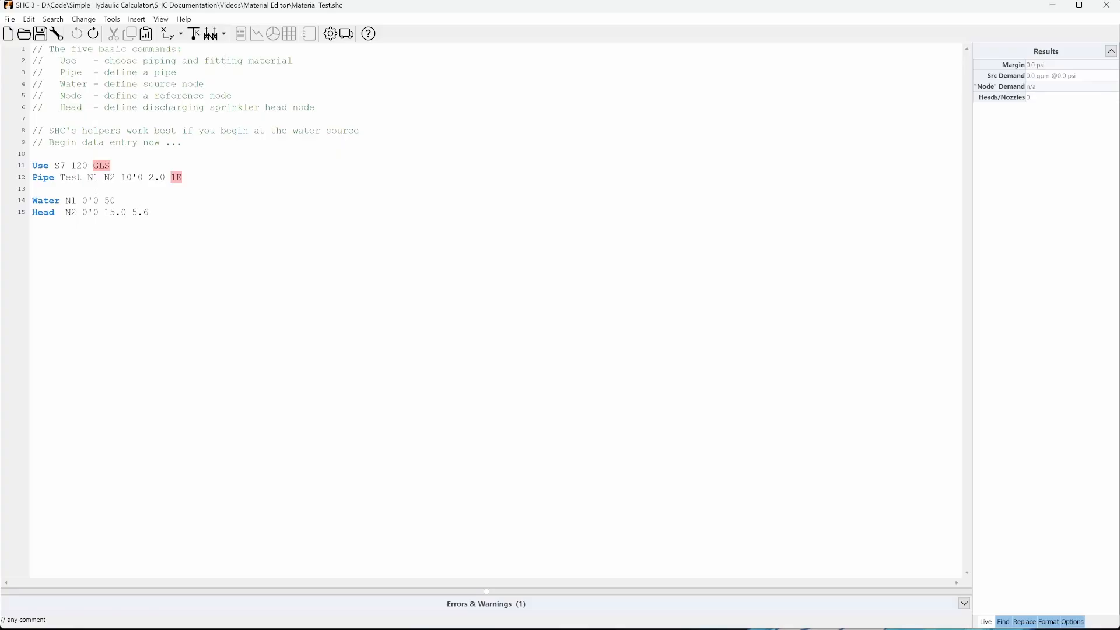
Step: Reopen the Material Editor and create a fitting group with the code GLS, not copied from any existing group
left_click(189, 177)
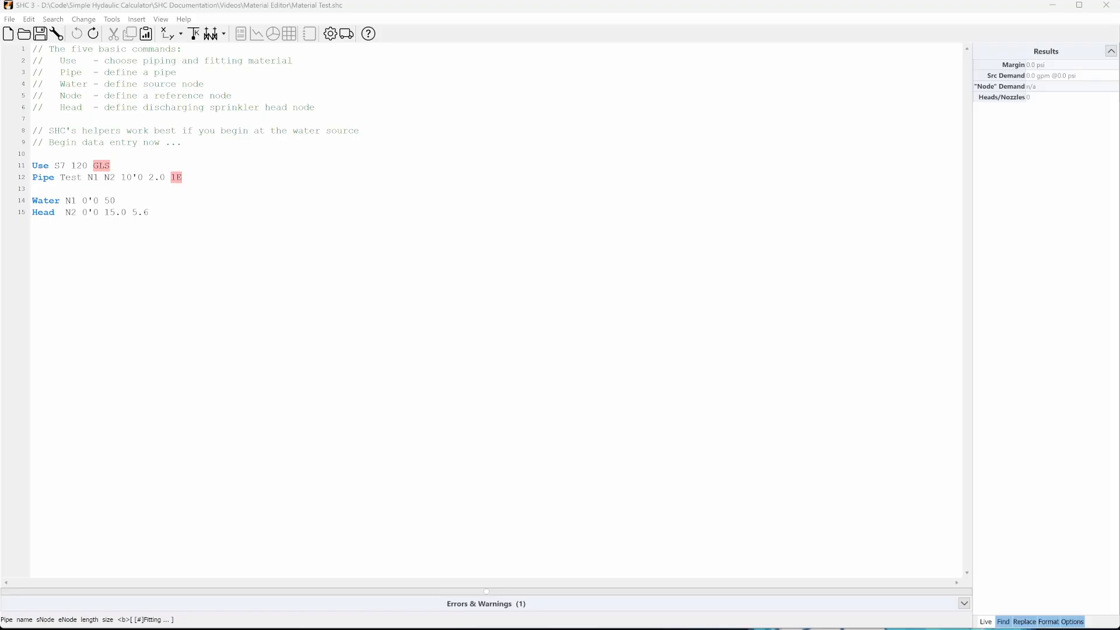
left_click(112, 19)
left_click(134, 31)
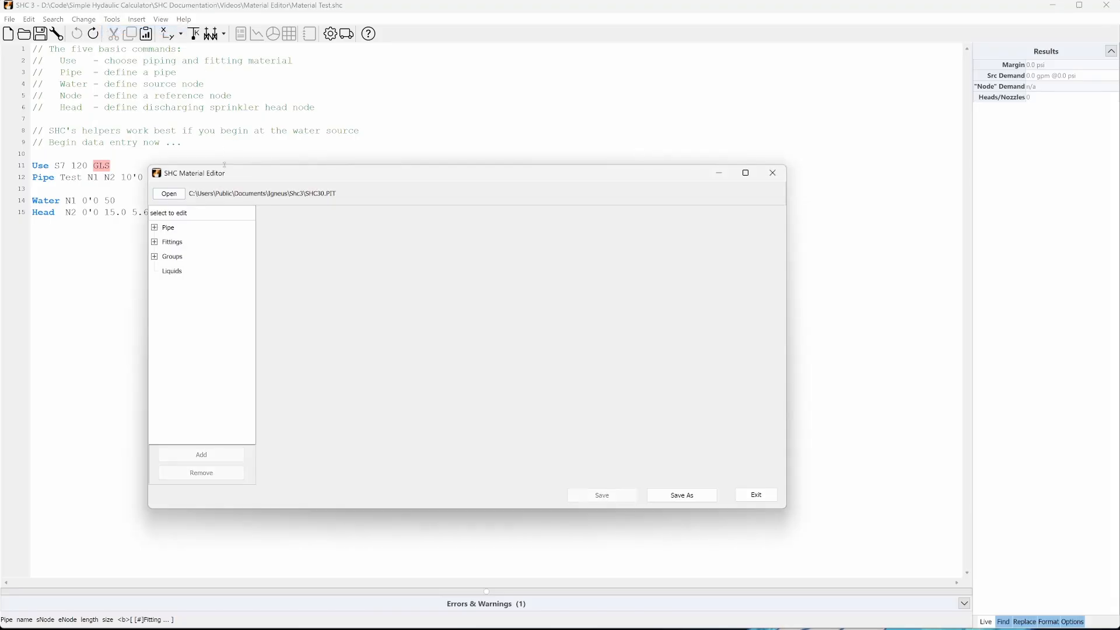
double_click(178, 242)
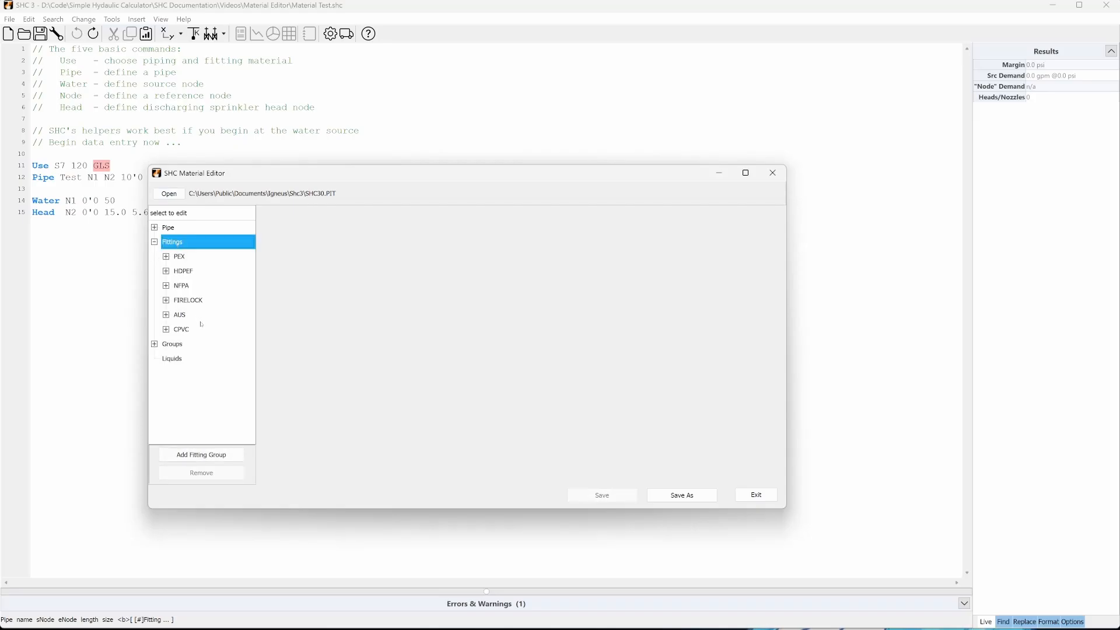
left_click(204, 456)
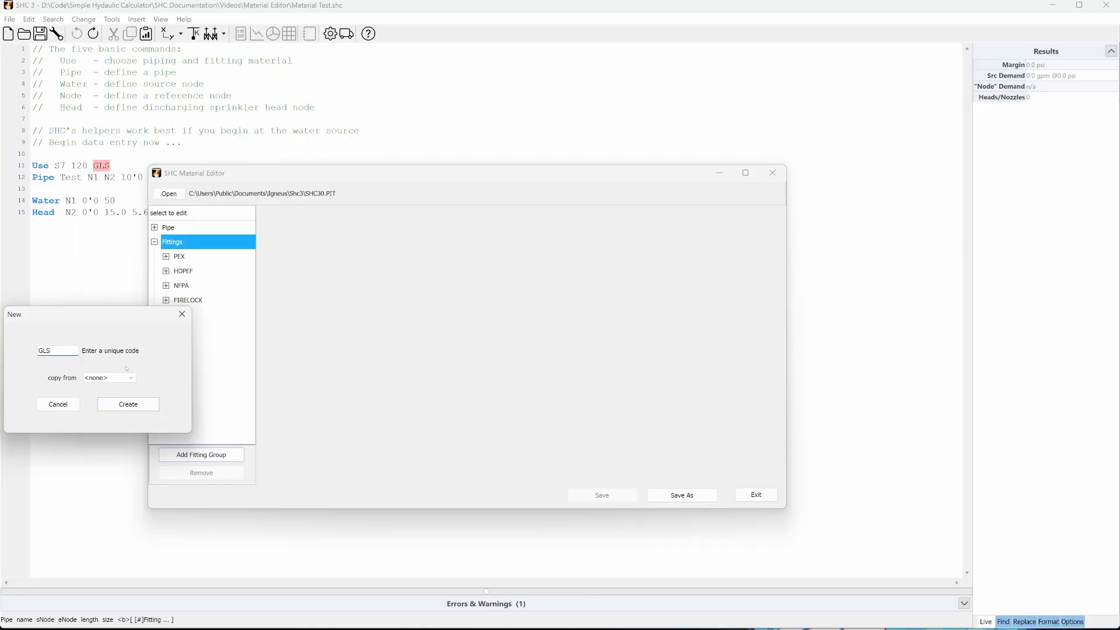
left_click(128, 405)
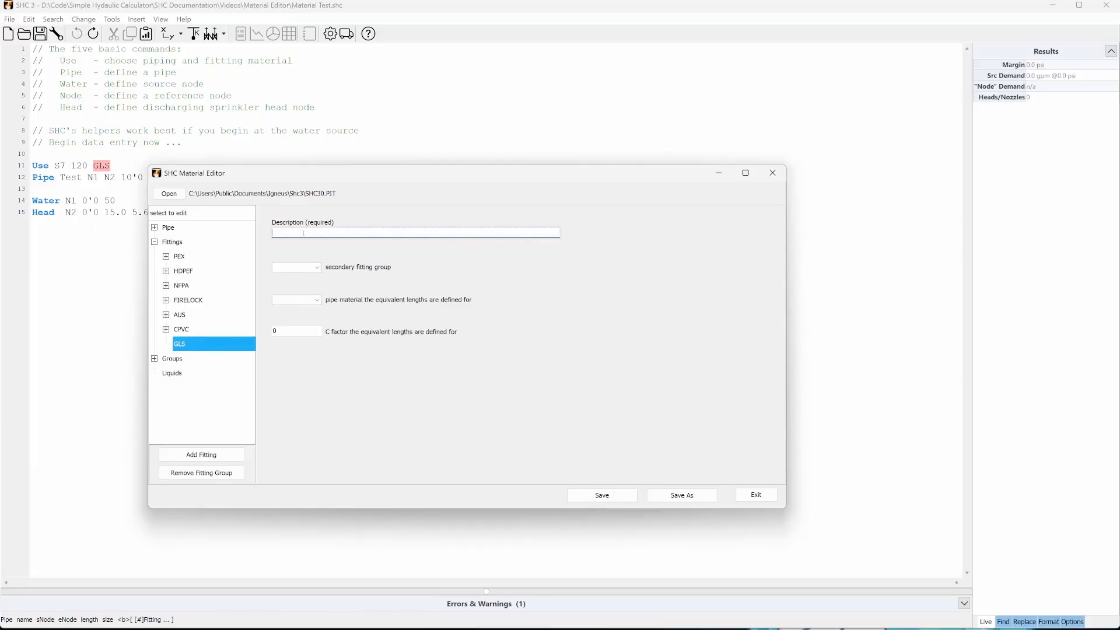
Step: Describe GLS as "ASC Gruvlok Short Pattern Fittings", with NFPA as secondary group, S40 as pipe material and a C factor of 120
type("ASC Gruvlok Short P")
type("attern Fittings")
left_click(318, 268)
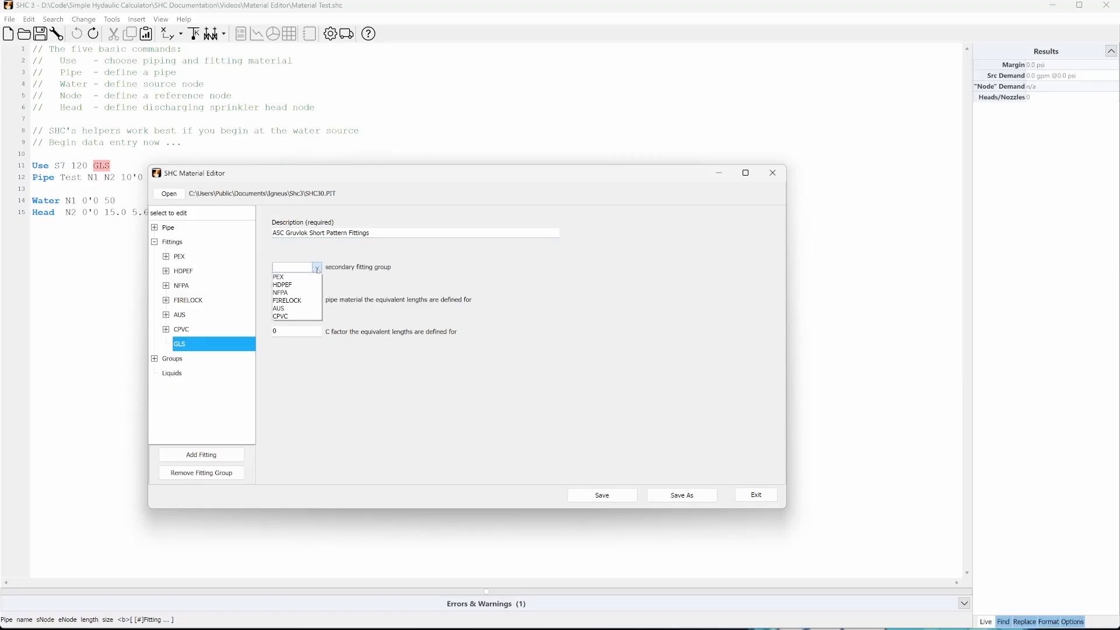
left_click(286, 293)
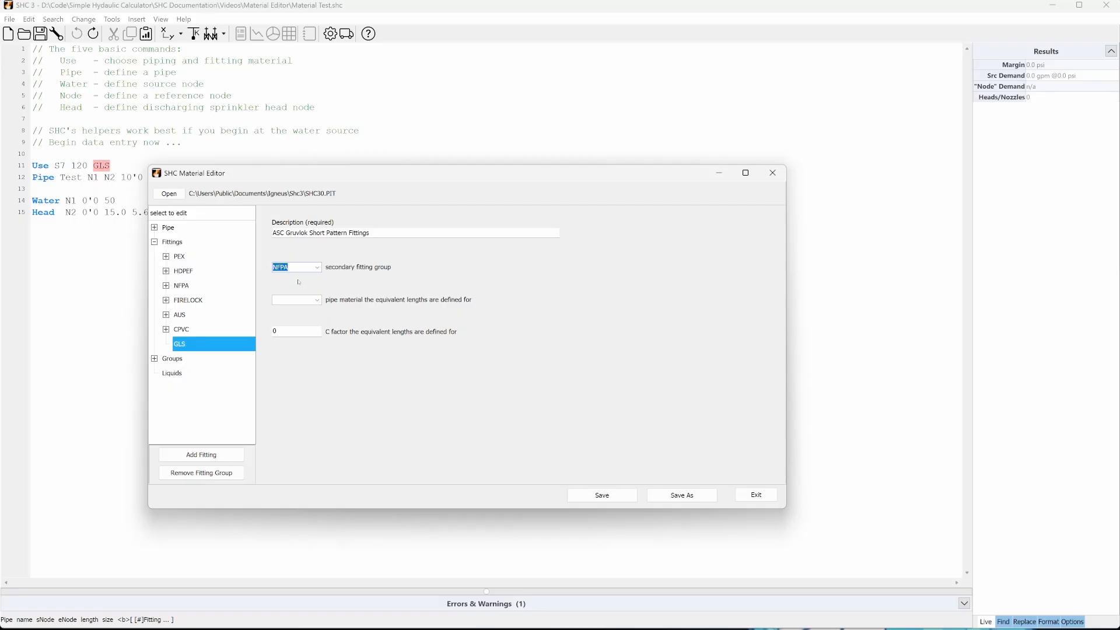
left_click(292, 298)
type("s40")
left_click(284, 330)
type("1200")
Step: Add a fitting with the code E to the GLS group and describe it as "ASC 7450 90 deg Short Pattern Elbow"
left_click(197, 346)
left_click(201, 454)
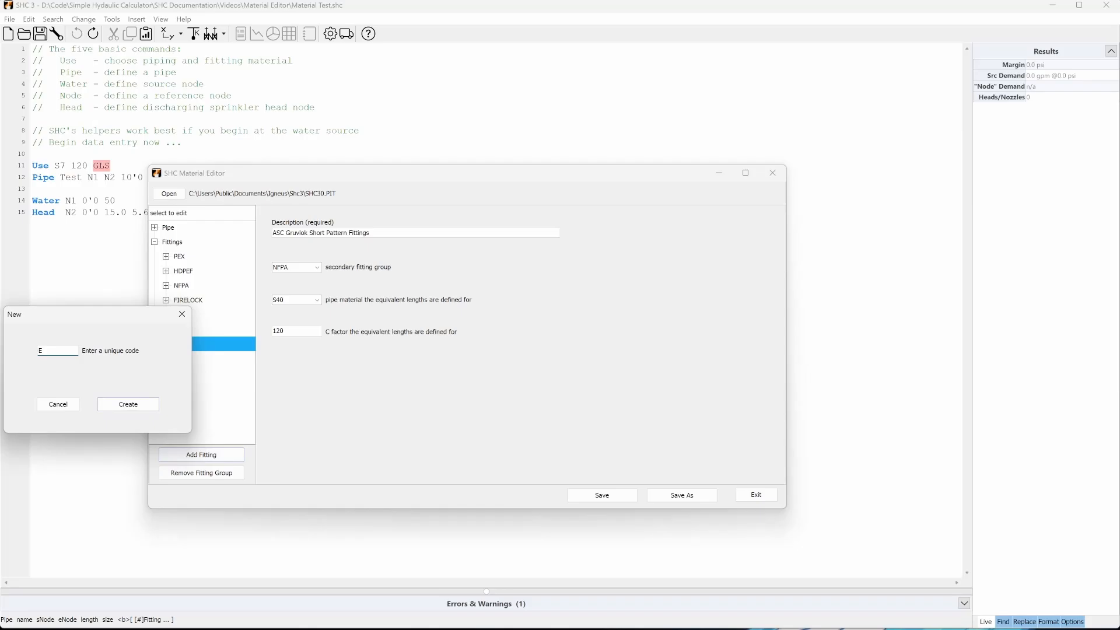
key("Return")
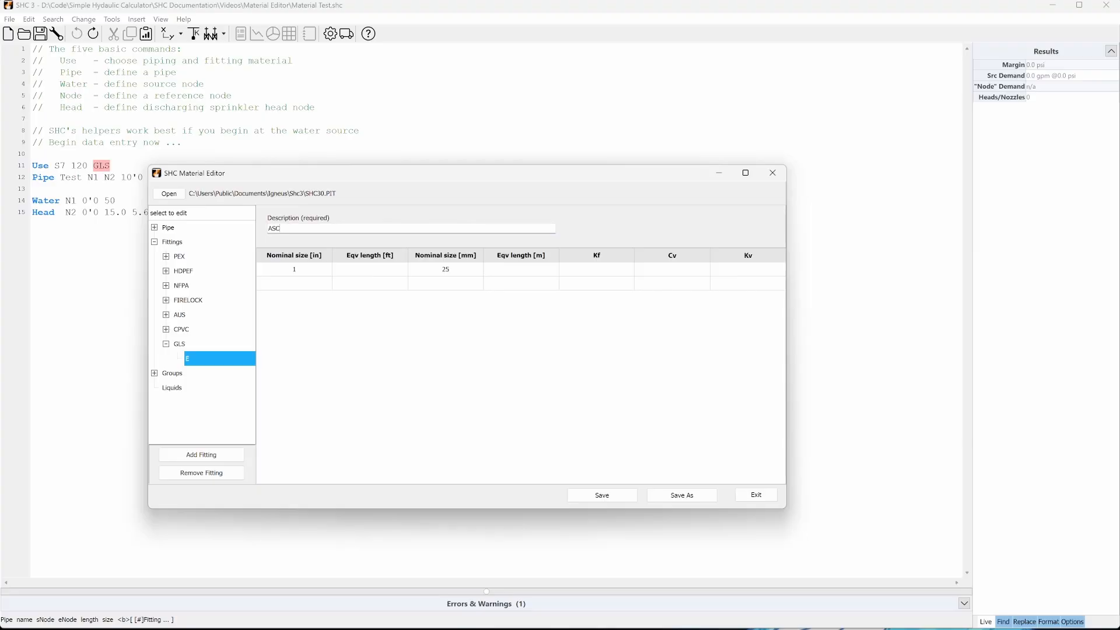
type("ASC 7450 90 deg Short Pattern Elbow")
Step: Give fitting E a nominal 2 in size with 3.4 ft equivalent length, and save the materials file and close the editor
left_click(310, 272)
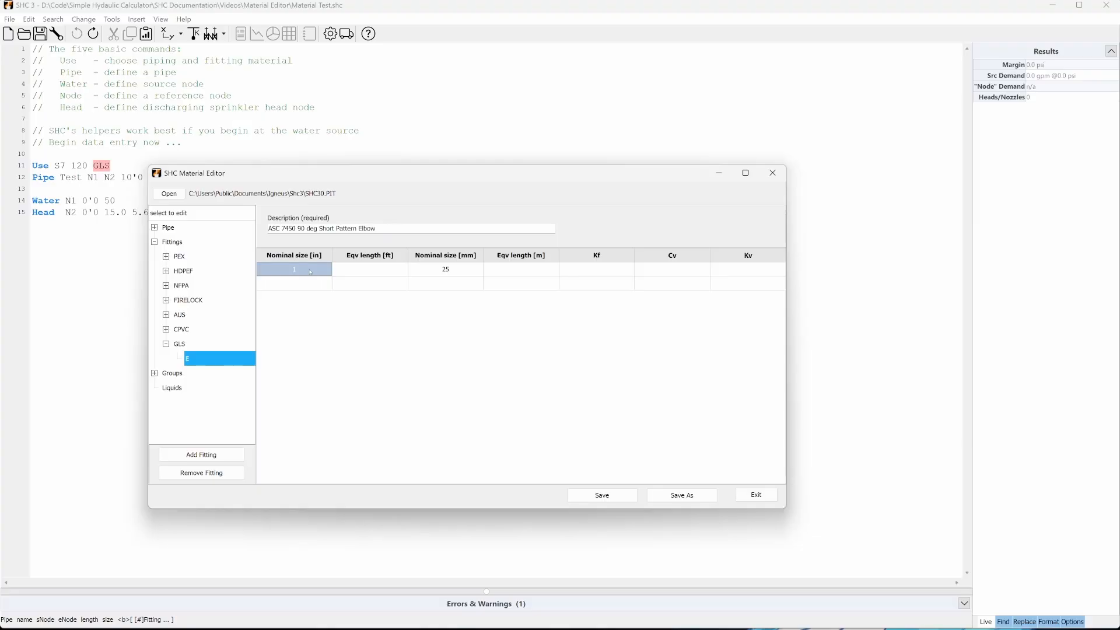
type("2")
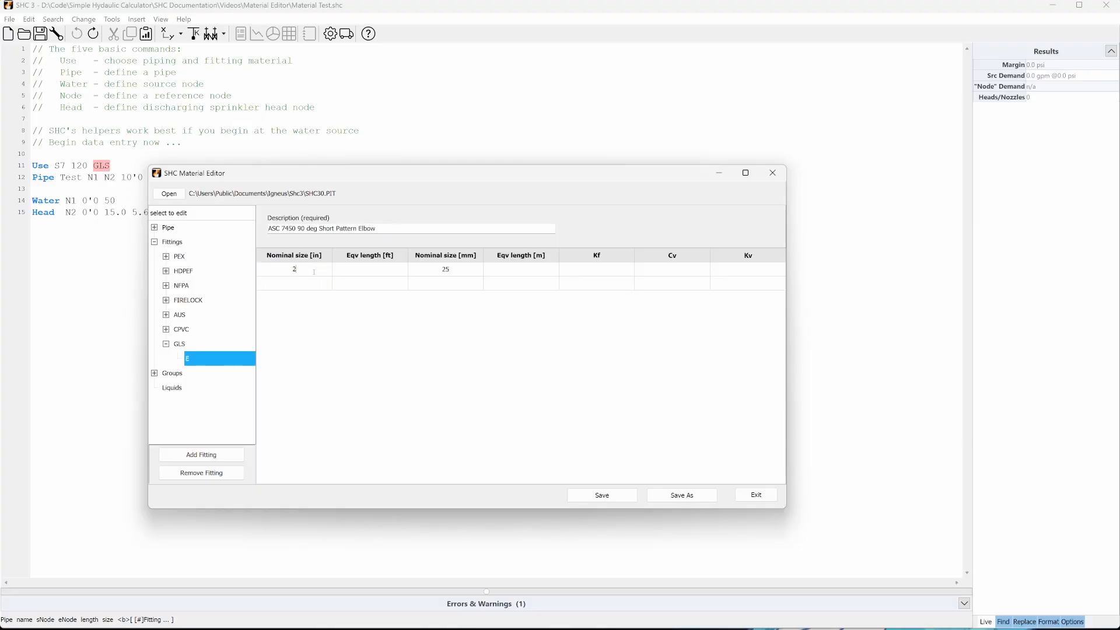
key("Tab")
type("3.4")
key("Return")
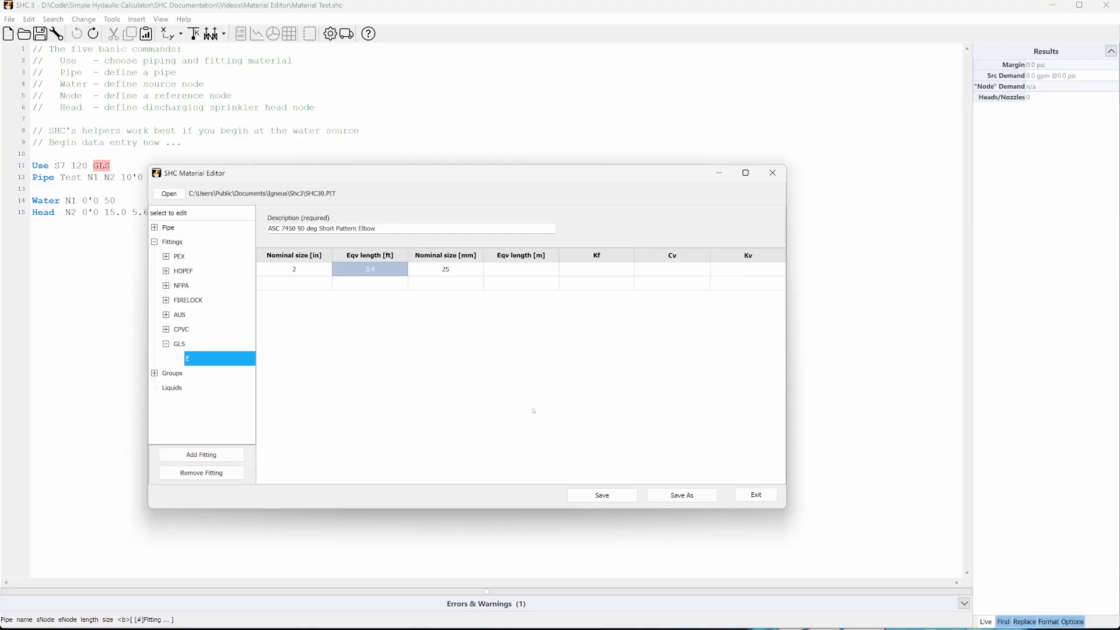
left_click(602, 495)
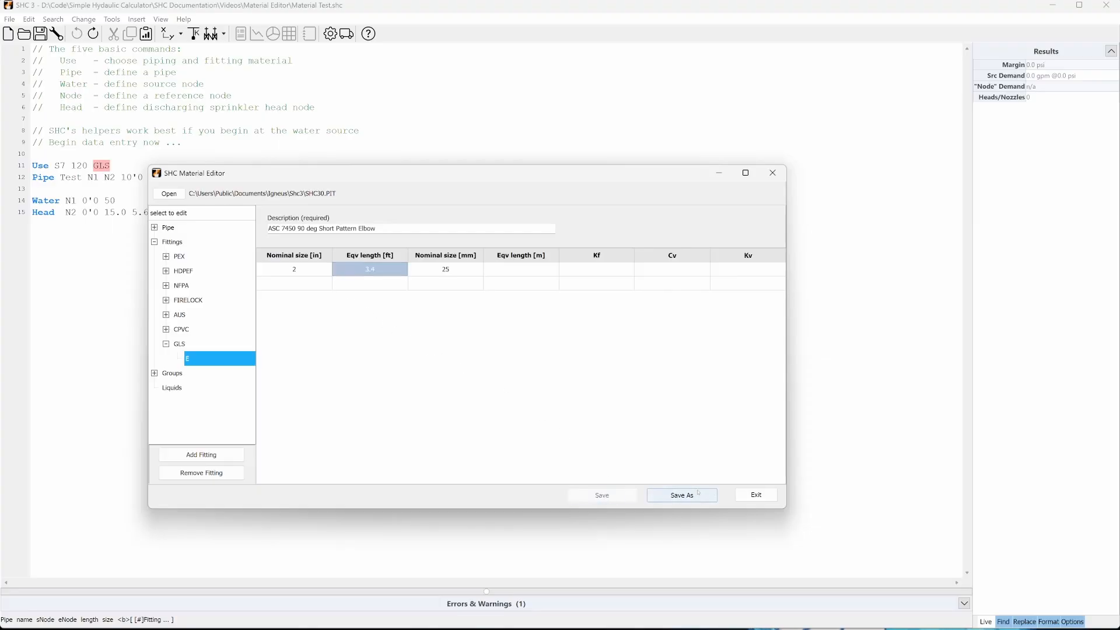
left_click(756, 494)
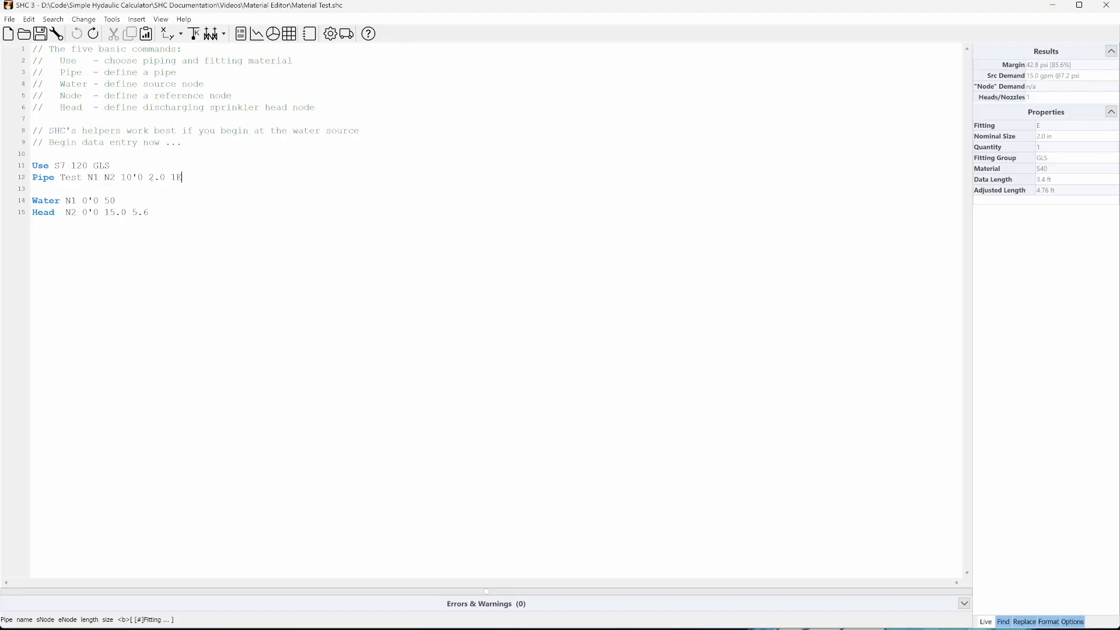
Step: Inspect the properties of pipe Test's 2.0 size and its 1E fitting
left_click(154, 177)
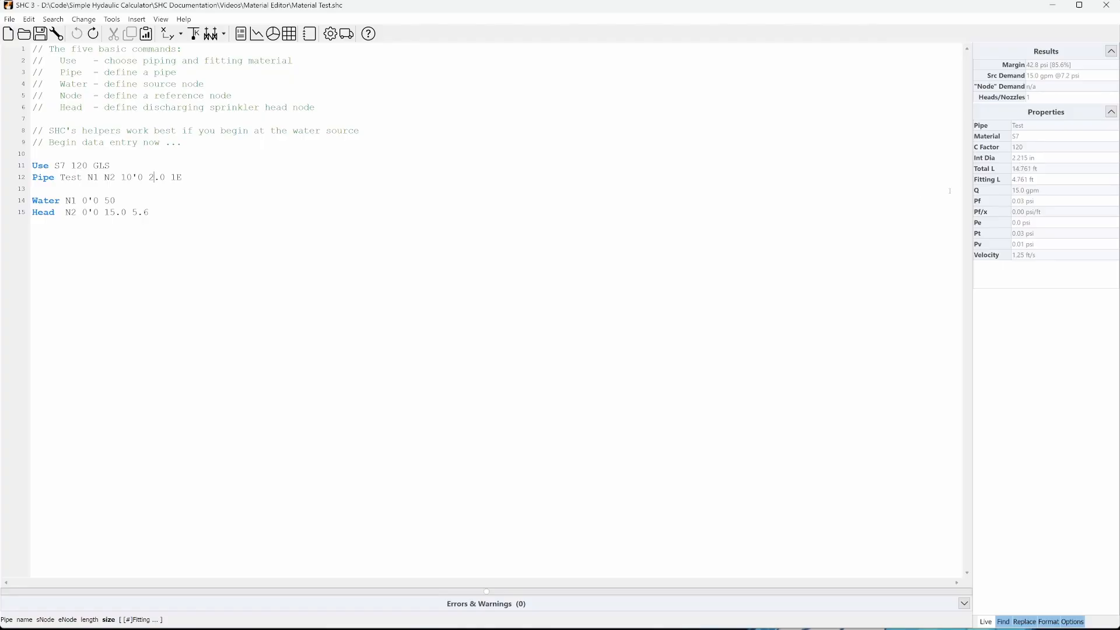
left_click(177, 177)
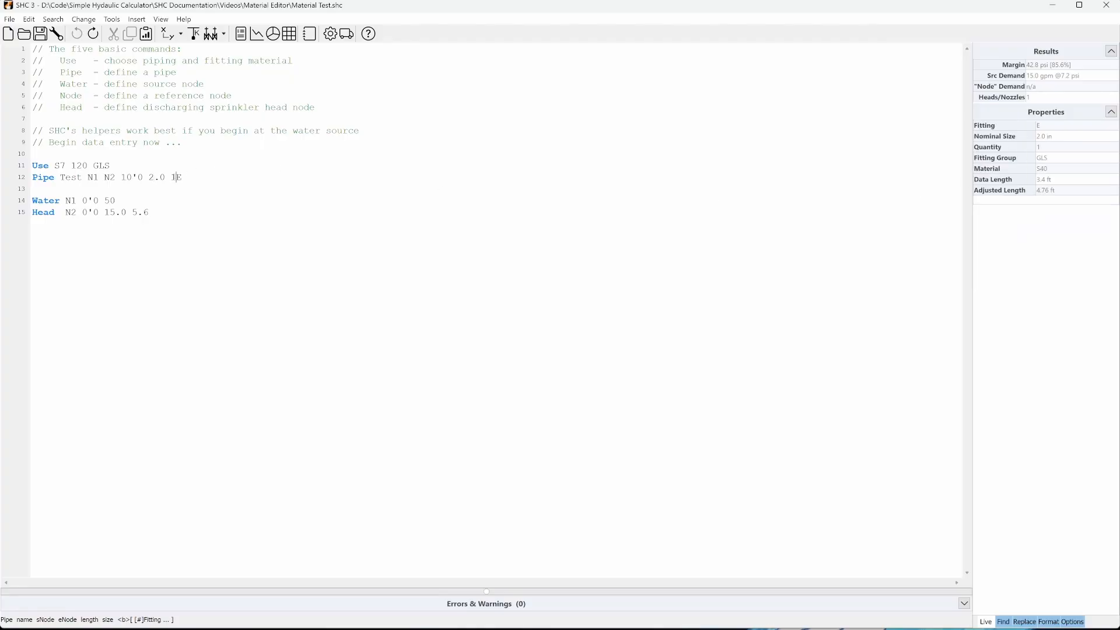